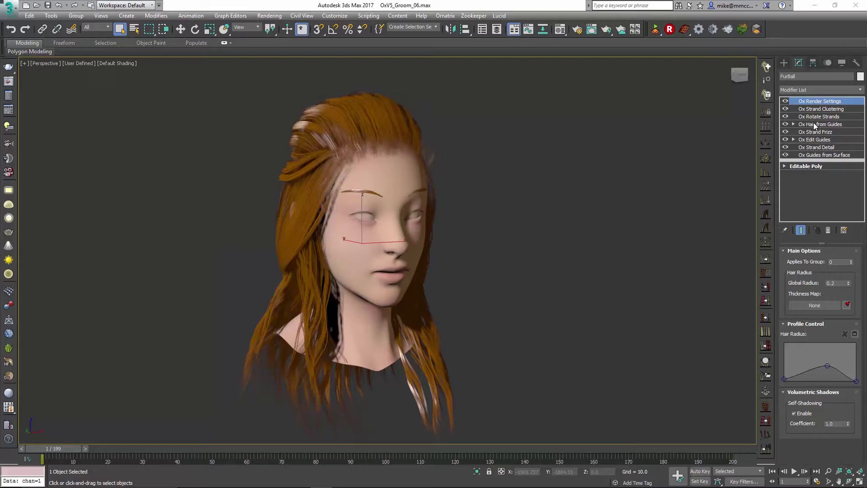
Step: Create a guide-painted channel for the Ox Strand Frizz amount and paint the guides on the side of the head
left_click(827, 132)
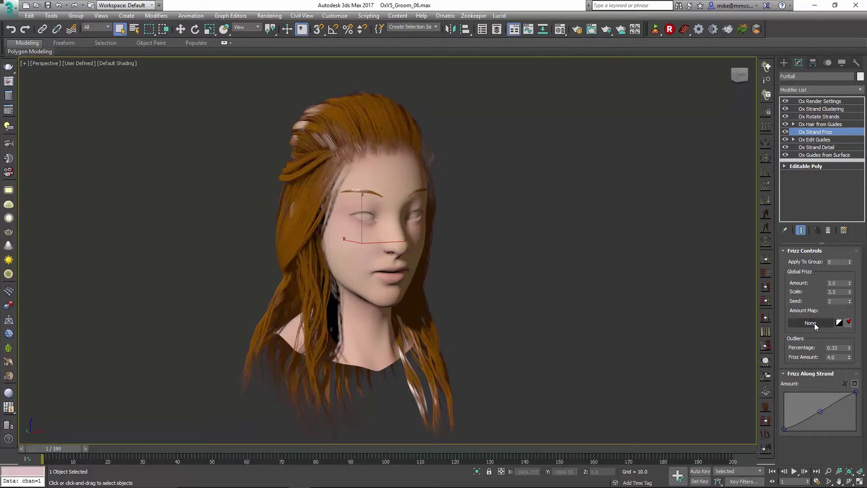
left_click(848, 323)
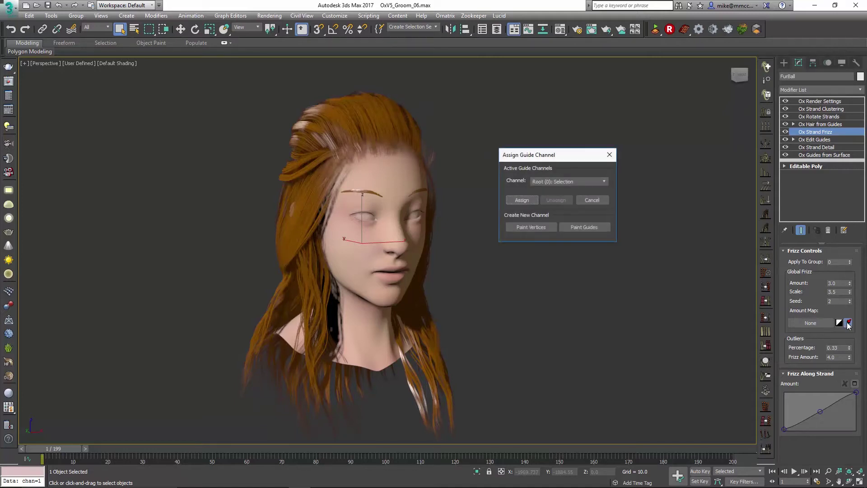
left_click(577, 182)
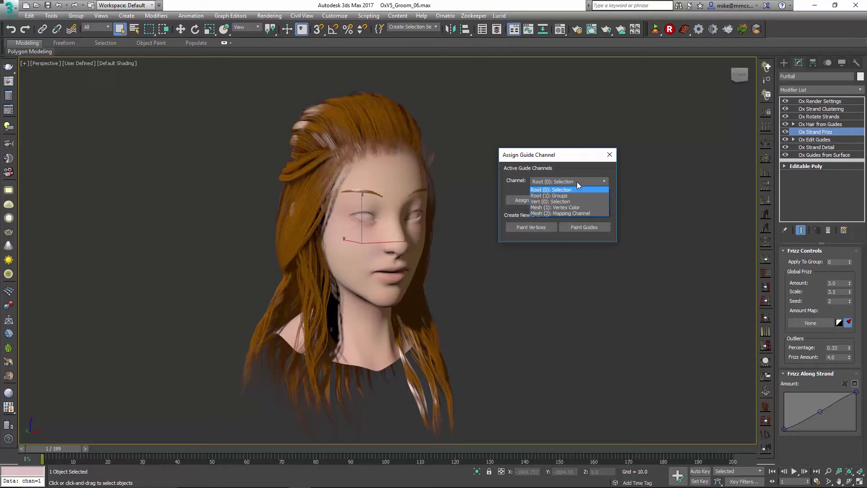
left_click(576, 181)
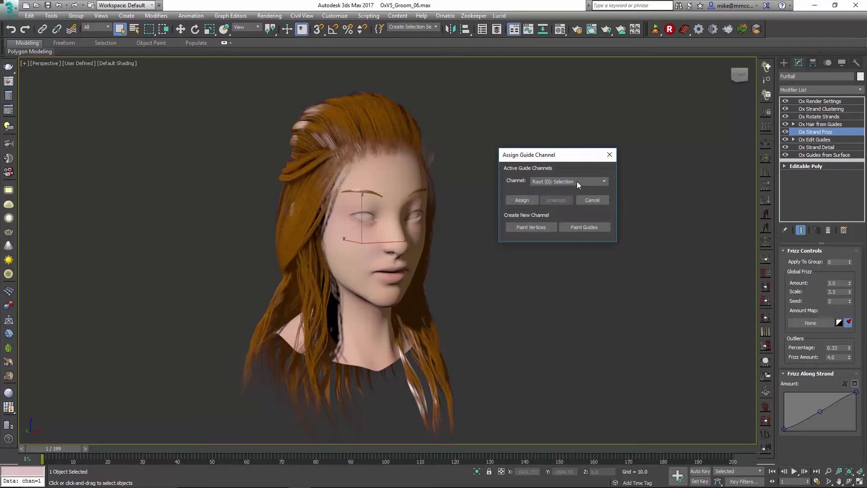
left_click(585, 228)
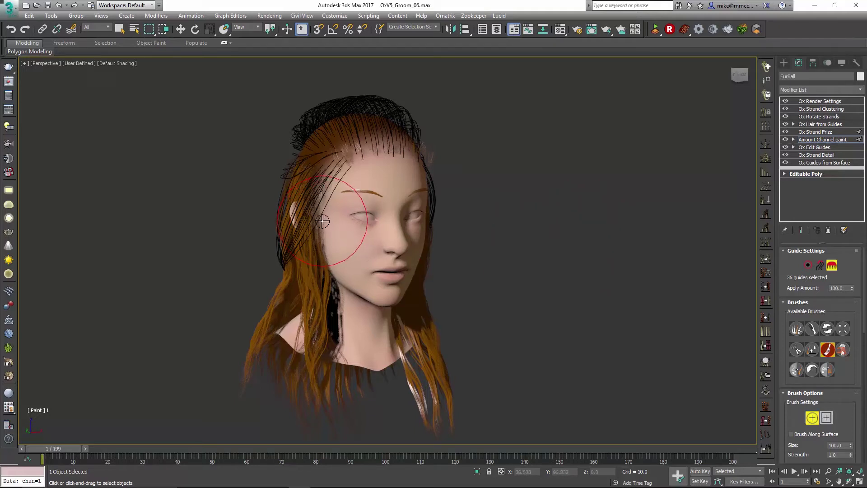
mouse_move(318, 218)
left_mouse_down()
mouse_move(301, 203)
mouse_move(274, 205)
mouse_move(284, 252)
mouse_move(284, 212)
mouse_move(267, 204)
mouse_move(280, 258)
mouse_move(273, 203)
left_mouse_up()
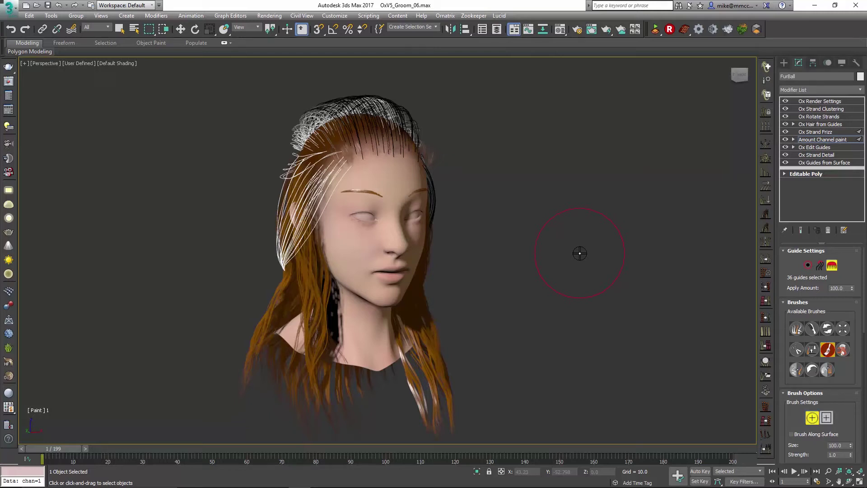
left_click(835, 138)
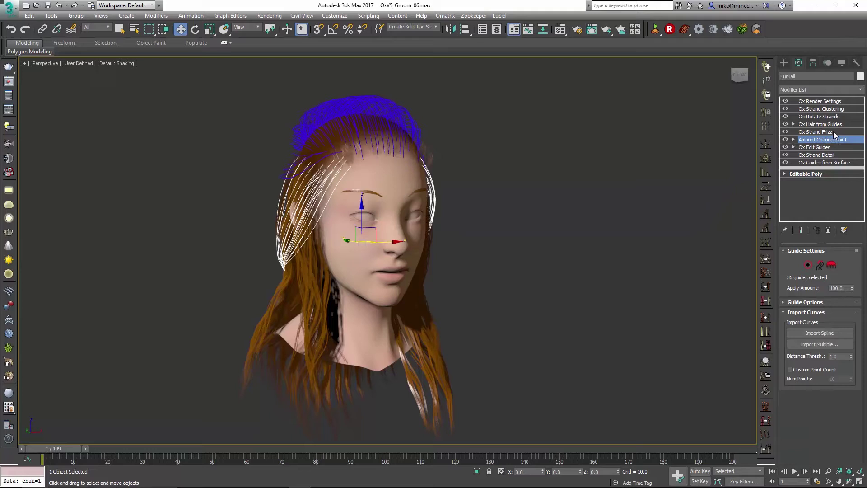
Step: Set the global frizz amount of the Ox Strand Frizz modifier to 30.0
left_click(833, 132)
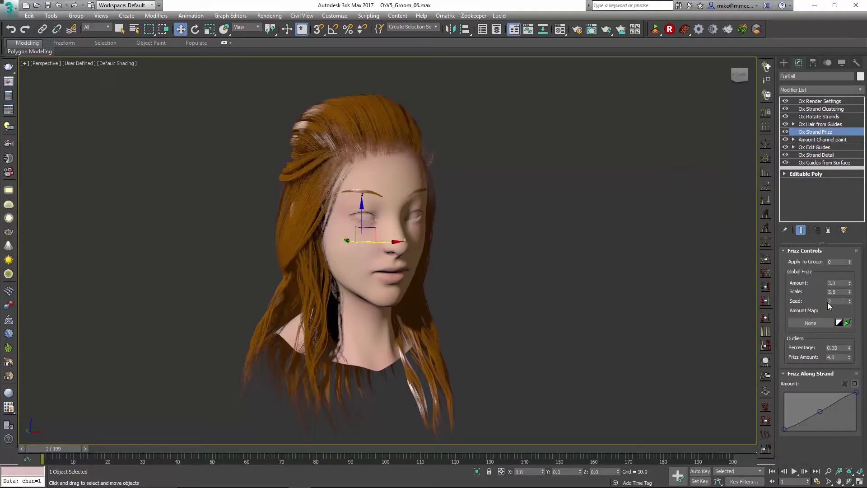
left_click(841, 284)
type("3")
key("Tab")
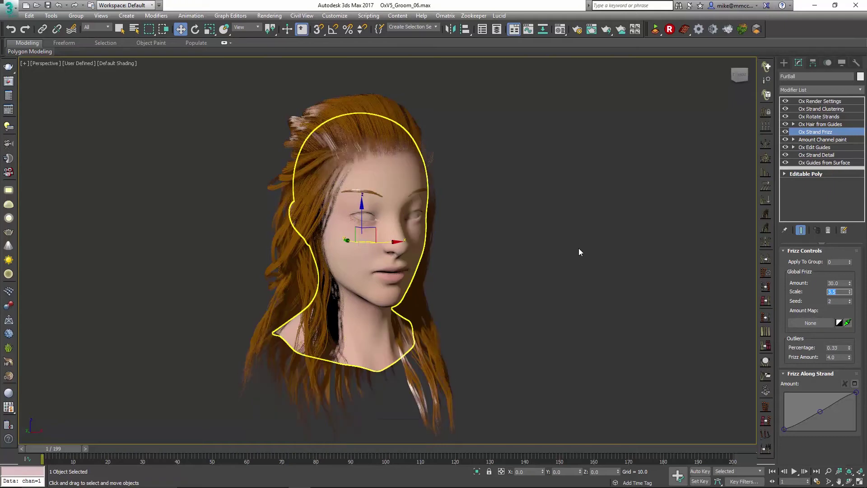
Step: Unassign the painted guide channel from the frizz amount and create a vertex-painted channel for it instead
left_click(848, 323)
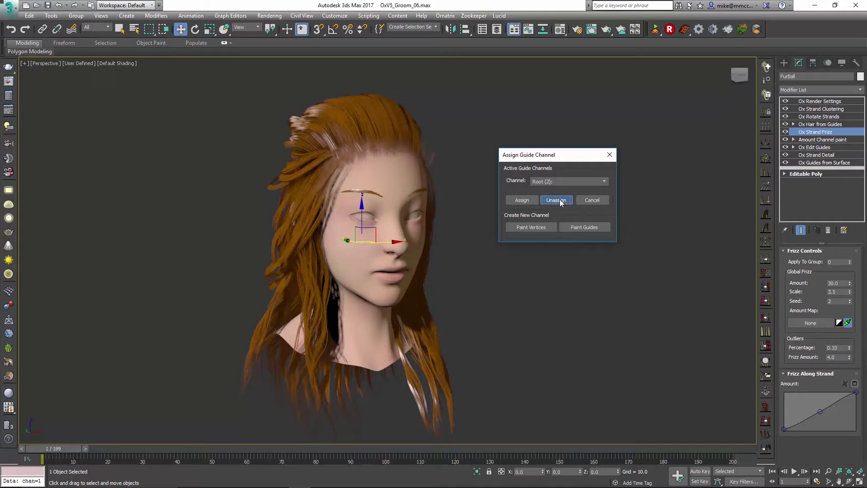
left_click(556, 200)
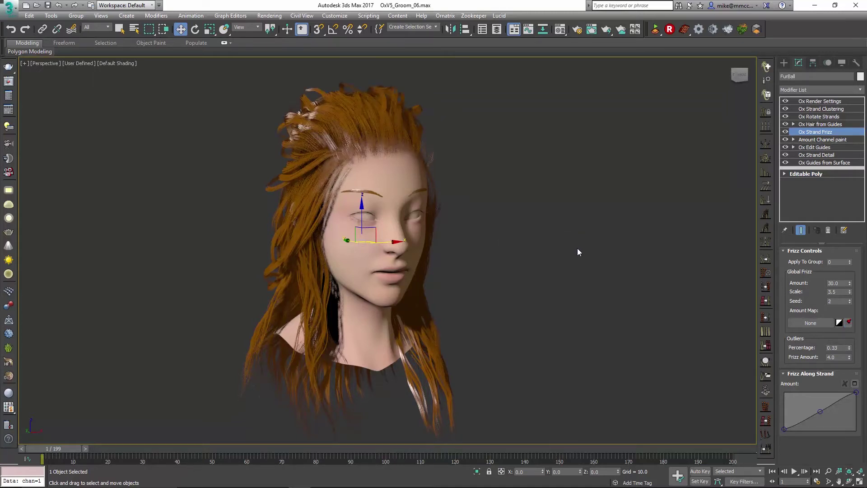
left_click(850, 324)
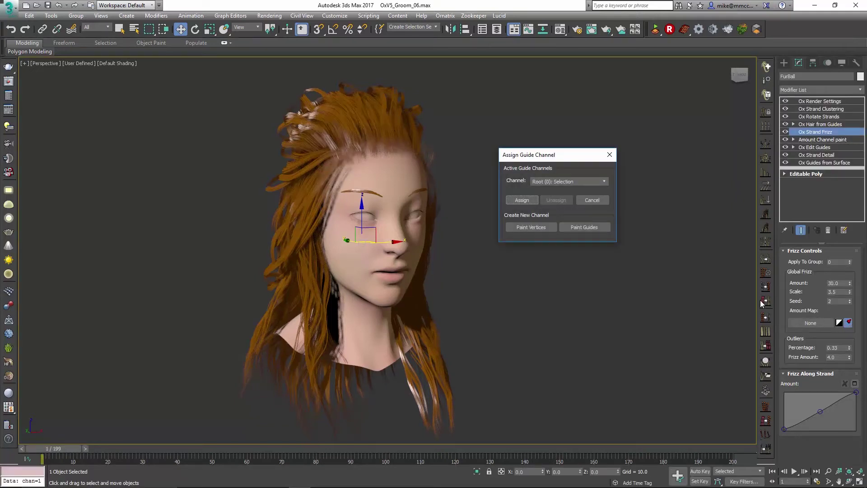
left_click(529, 228)
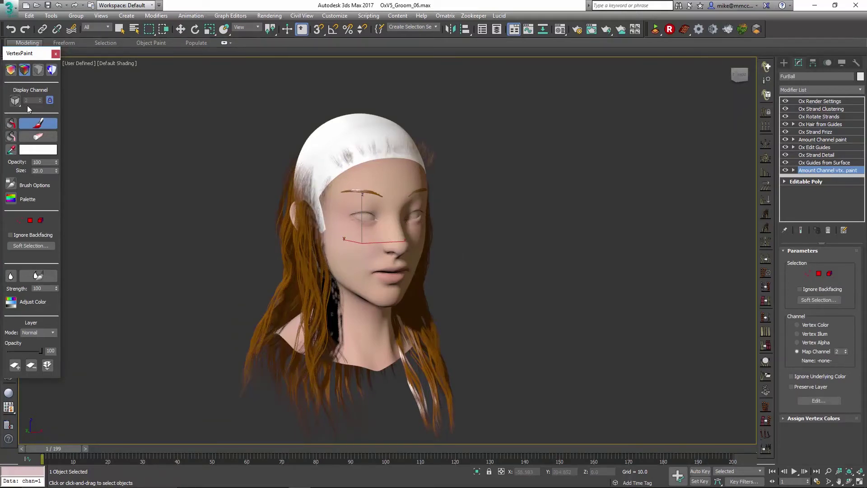
Step: Set the vertex paint color to black and fill the entire scalp mesh with it
left_click(32, 151)
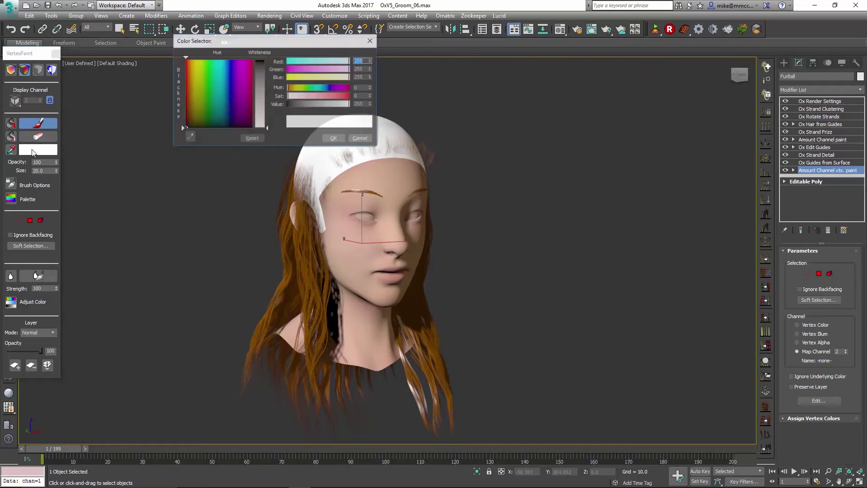
left_click_drag(260, 107, 261, 85)
left_click(183, 128)
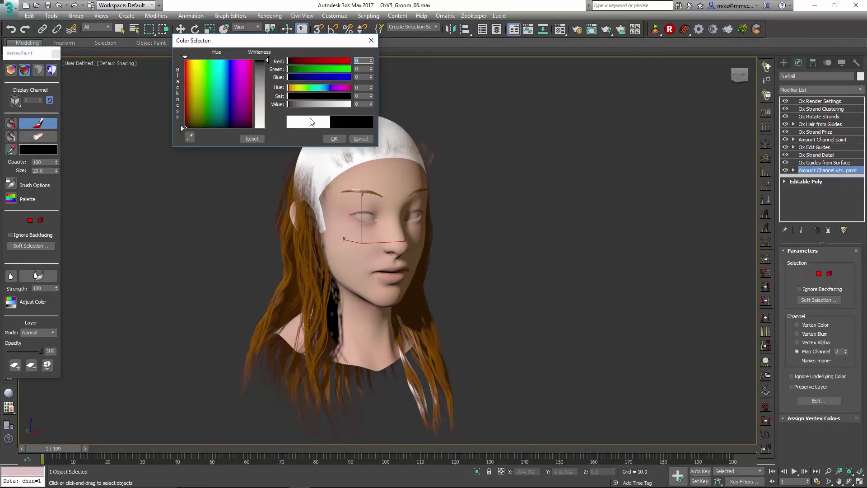
left_click(335, 138)
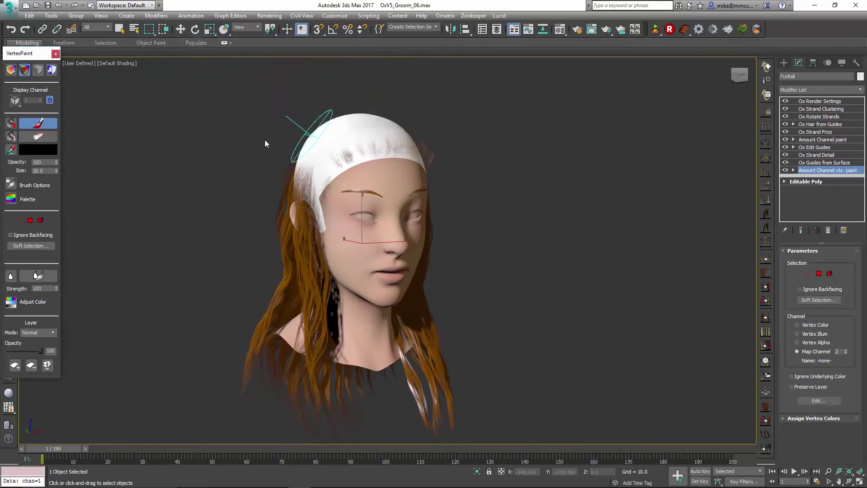
left_click(10, 123)
Step: Paint the side of the scalp above the ear white, then turn off the vertex color display and finish vertex painting
left_click(37, 151)
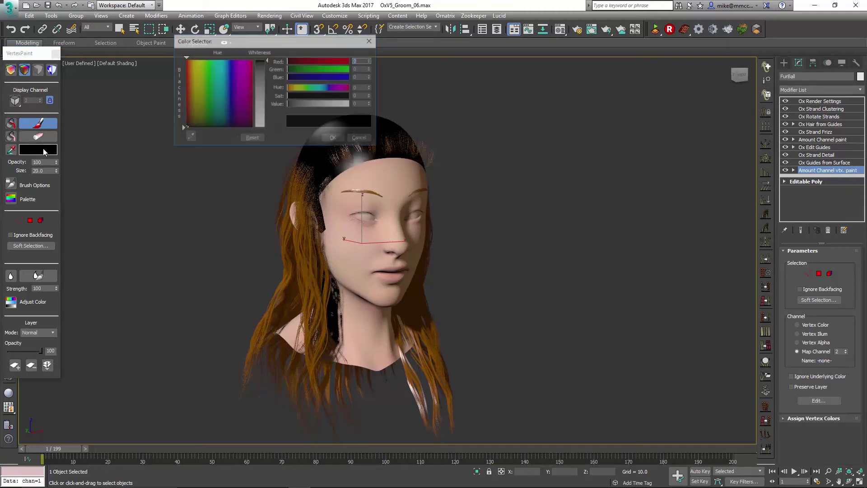
left_click_drag(262, 88, 266, 128)
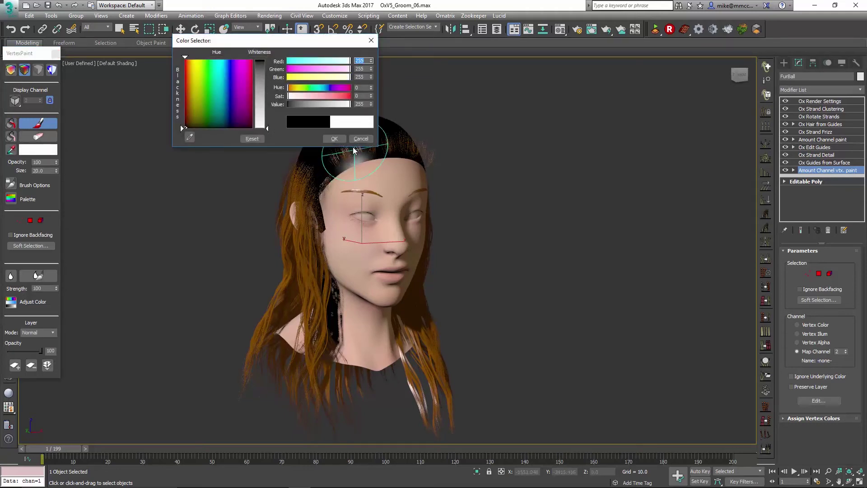
left_click(334, 139)
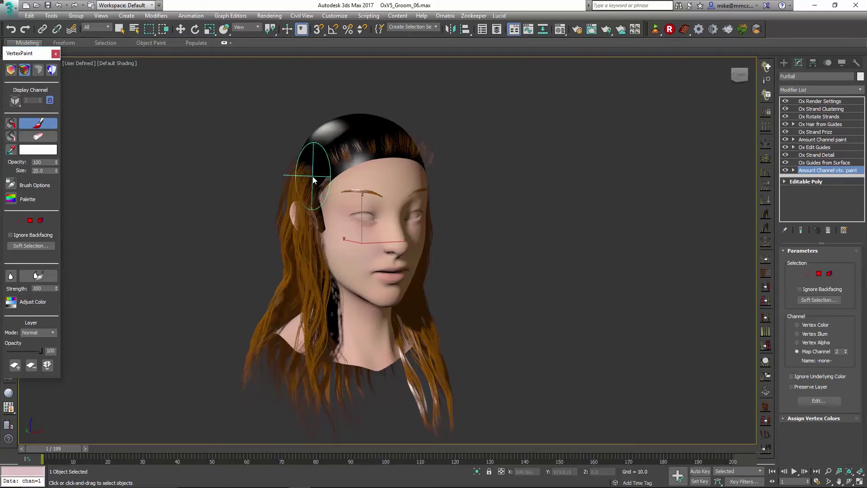
mouse_move(311, 178)
left_mouse_down()
mouse_move(310, 214)
mouse_move(308, 166)
mouse_move(323, 181)
mouse_move(298, 176)
mouse_move(291, 188)
mouse_move(306, 209)
mouse_move(329, 213)
mouse_move(294, 167)
left_mouse_up()
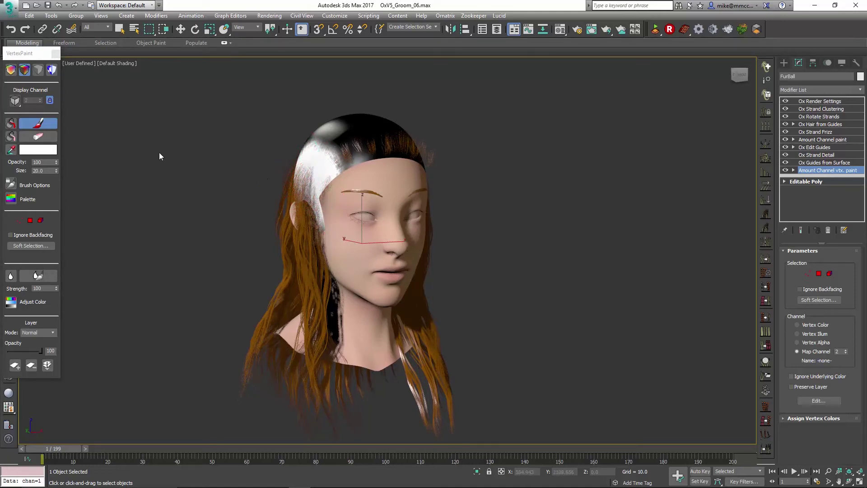
left_click(39, 71)
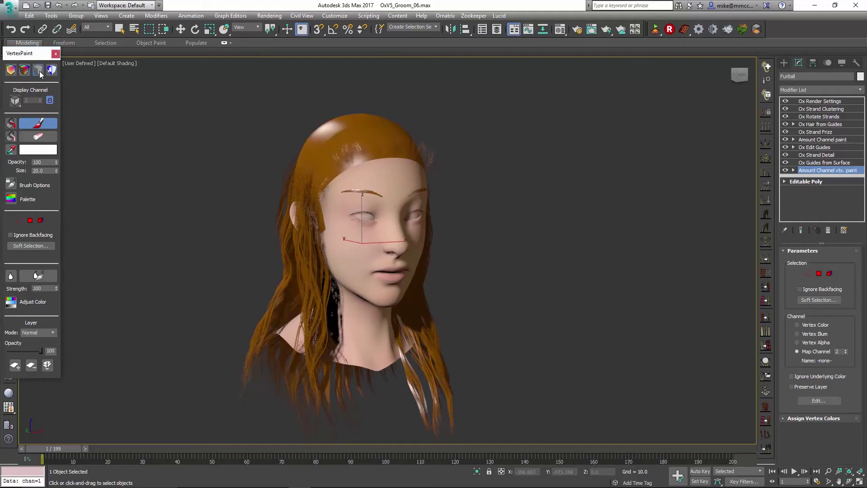
left_click(56, 54)
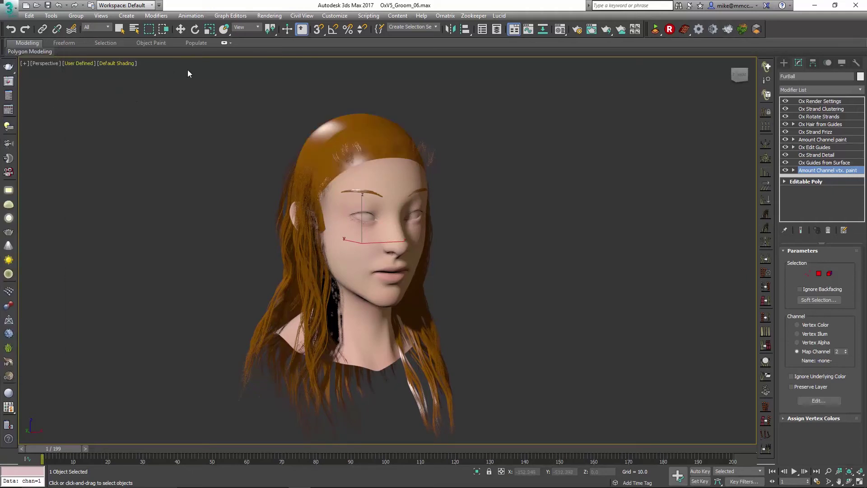
Step: Compare the hair with Ox Strand Frizz disabled and enabled, and unassign the vertex-painted channel from its amount
left_click(814, 132)
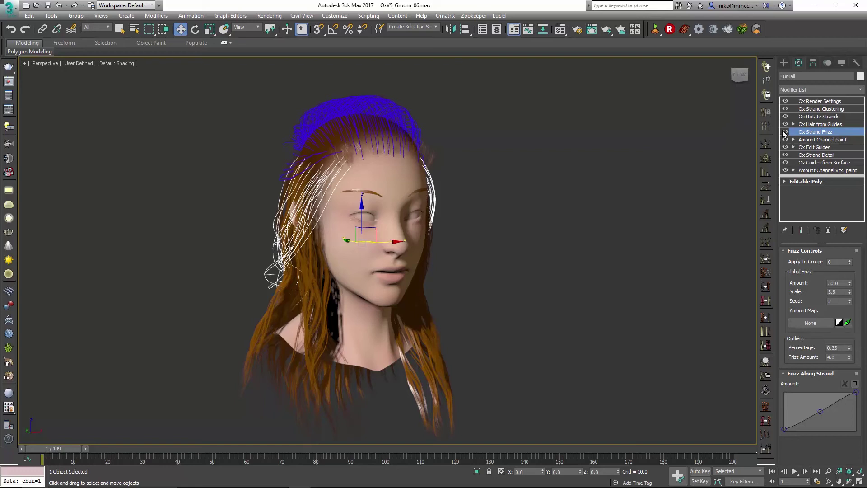
left_click(785, 132)
left_click(786, 132)
left_click(848, 323)
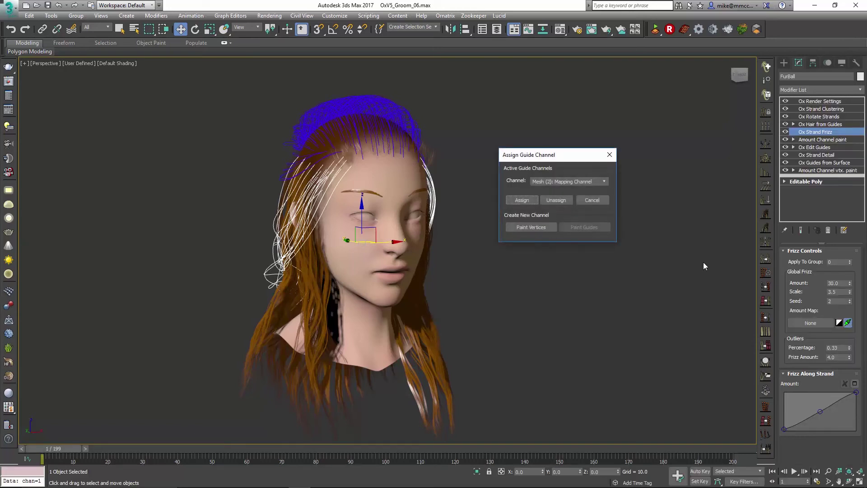
left_click(560, 200)
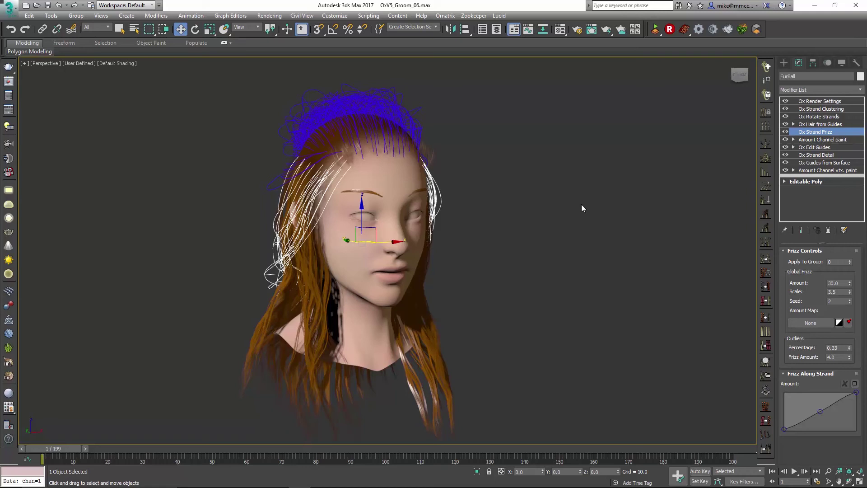
Step: Assign the Mesh (2): Mapping Channel to the frizz amount and show the end result of the whole modifier stack
left_click(850, 322)
left_click(560, 182)
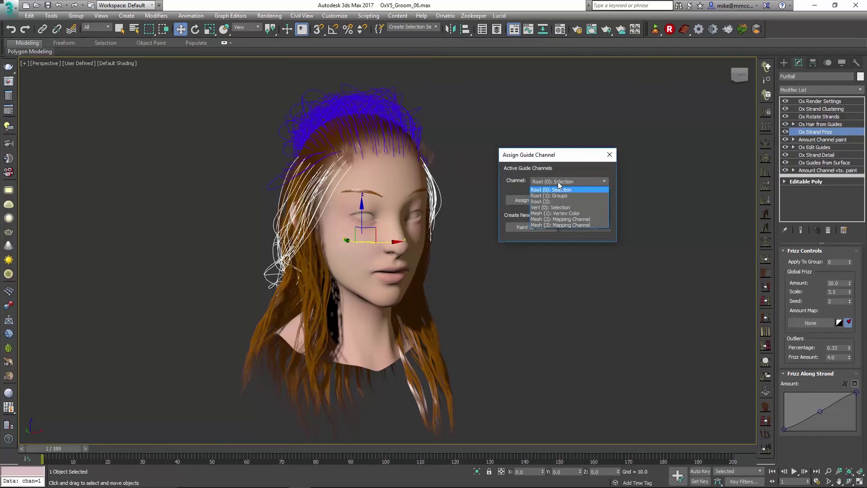
left_click(562, 219)
left_click(522, 200)
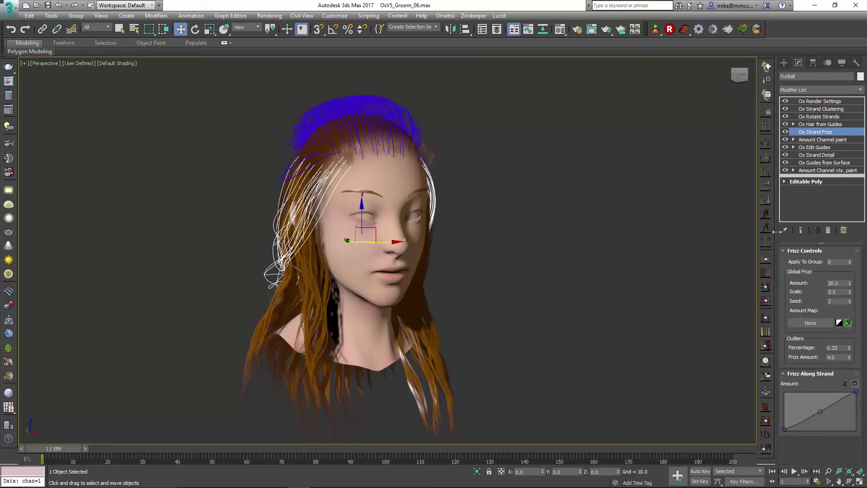
left_click(800, 230)
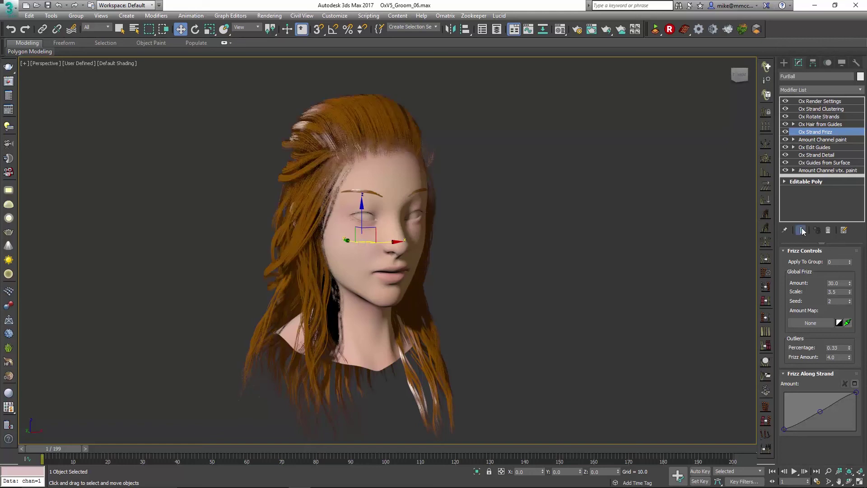